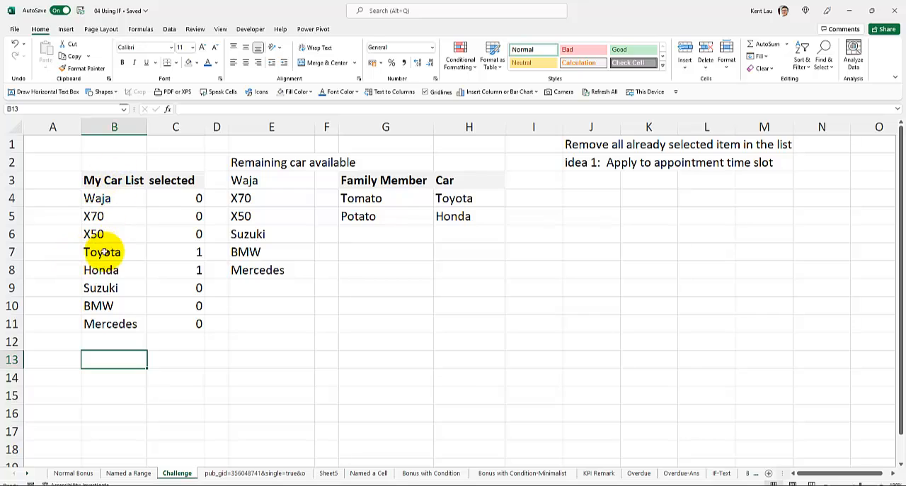
- Add list data validation to cell J4, using the car names in B4:B11 as the source
{"action": "left_click", "coordinate": [578, 200]}
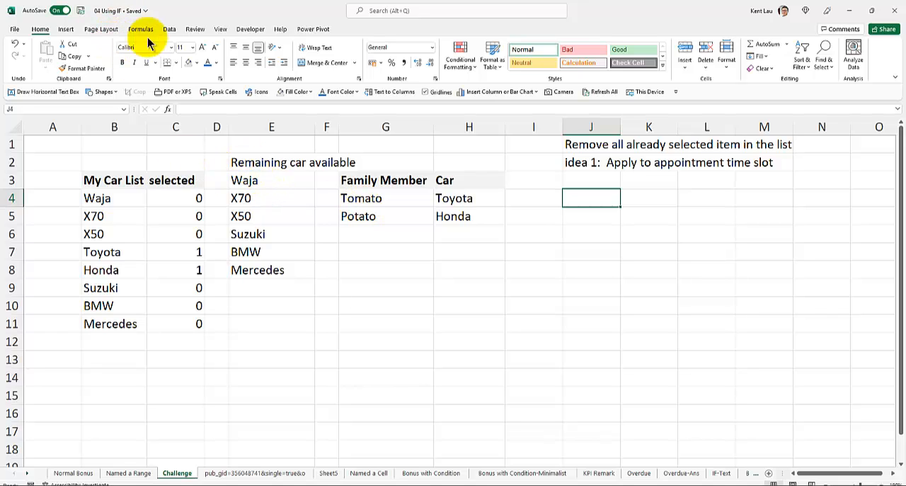
{"action": "left_click", "coordinate": [170, 30]}
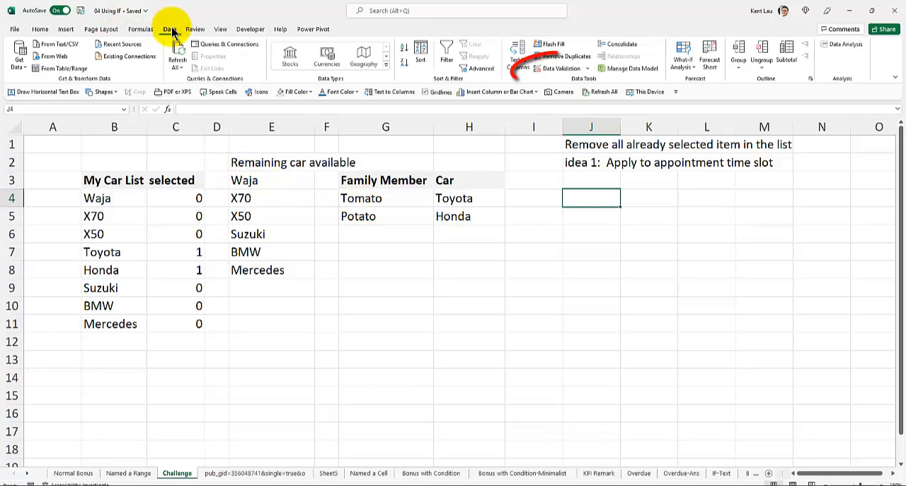
{"action": "left_click", "coordinate": [549, 74]}
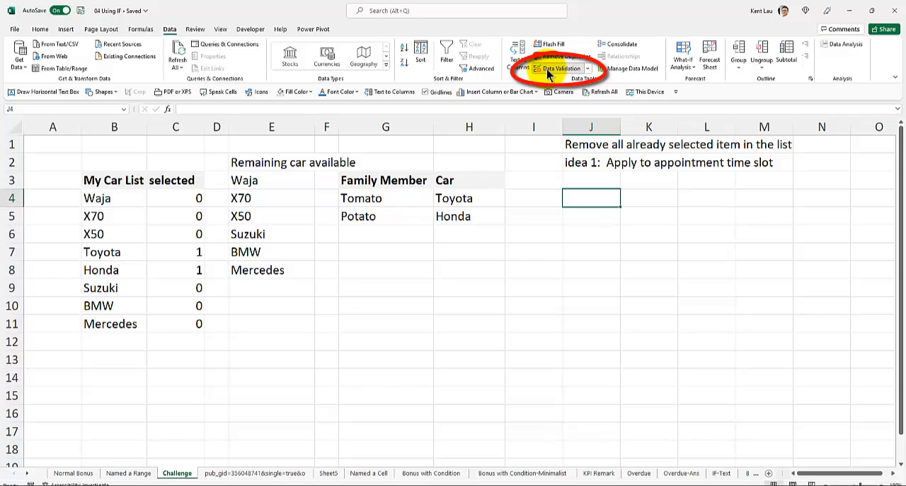
{"action": "left_click", "coordinate": [418, 187]}
{"action": "left_click", "coordinate": [417, 216]}
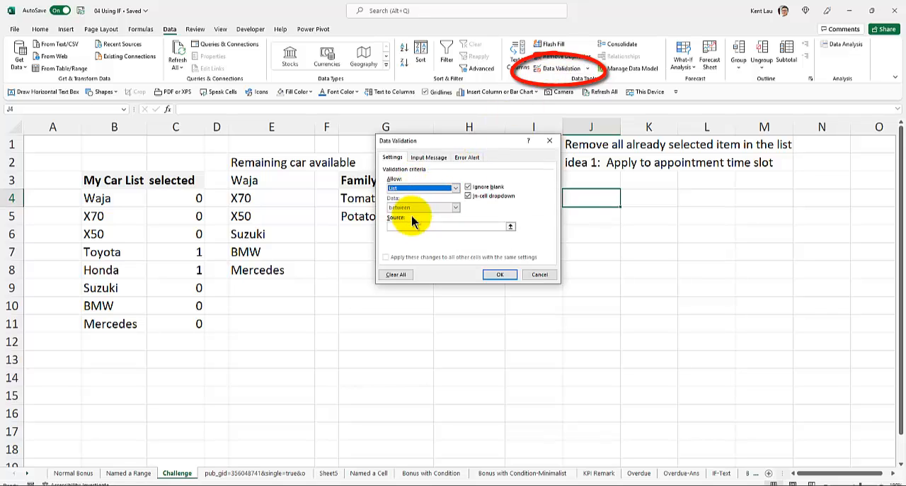
{"action": "left_click", "coordinate": [424, 226]}
{"action": "left_click", "coordinate": [124, 205]}
{"action": "left_click_drag", "start_coordinate": [124, 209], "coordinate": [121, 324]}
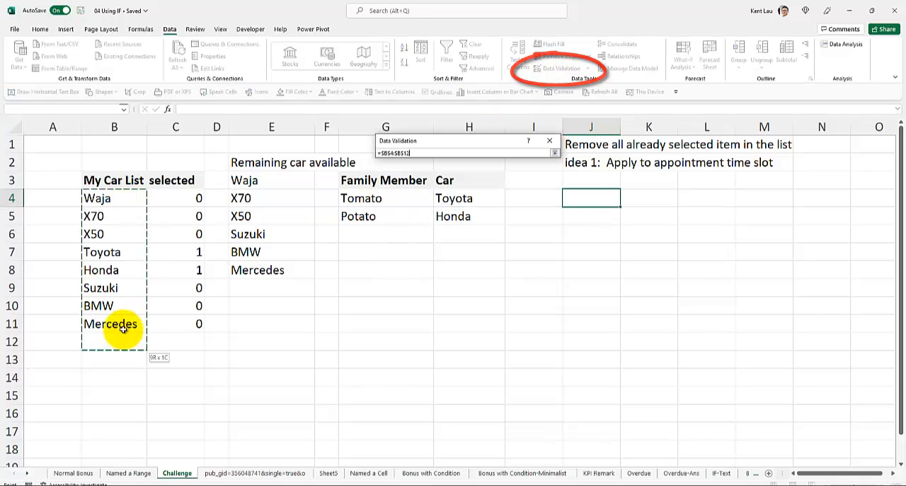
{"action": "left_click", "coordinate": [500, 274]}
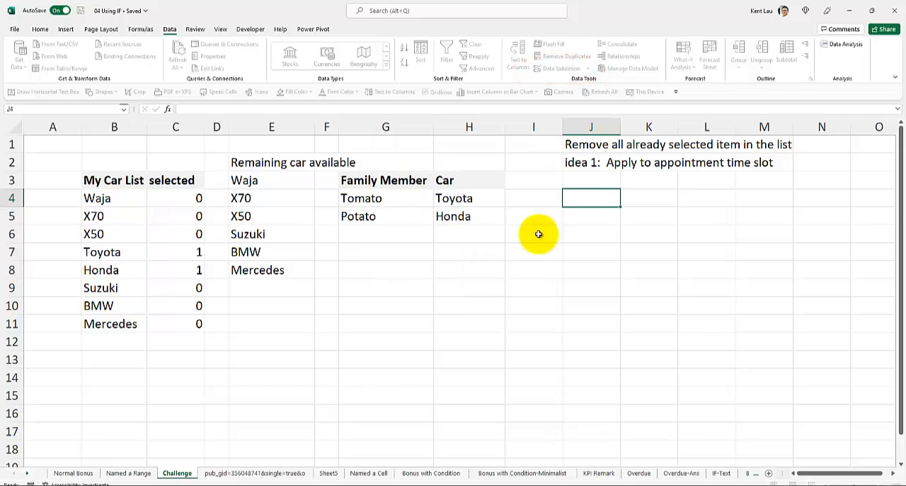
- Test the dropdown in J4 by choosing X70 and then X50
{"action": "left_click", "coordinate": [625, 202]}
{"action": "left_click", "coordinate": [605, 224]}
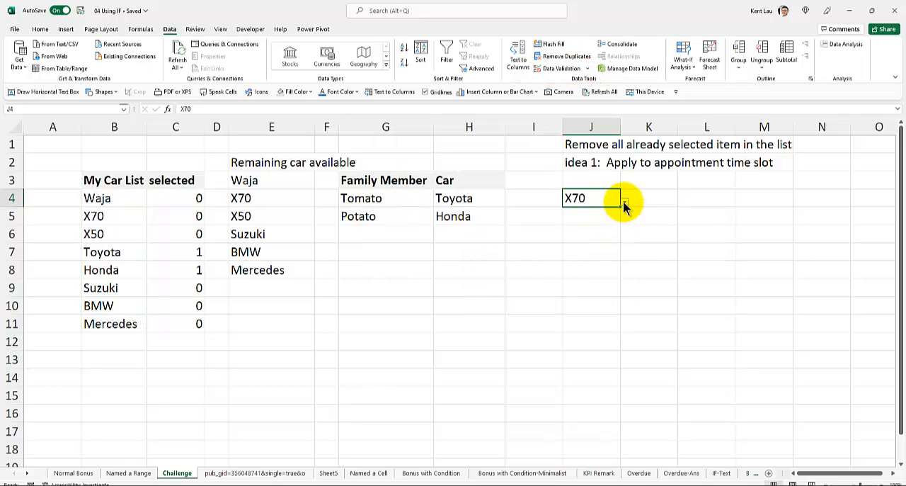
{"action": "left_click", "coordinate": [626, 203]}
{"action": "left_click", "coordinate": [605, 236]}
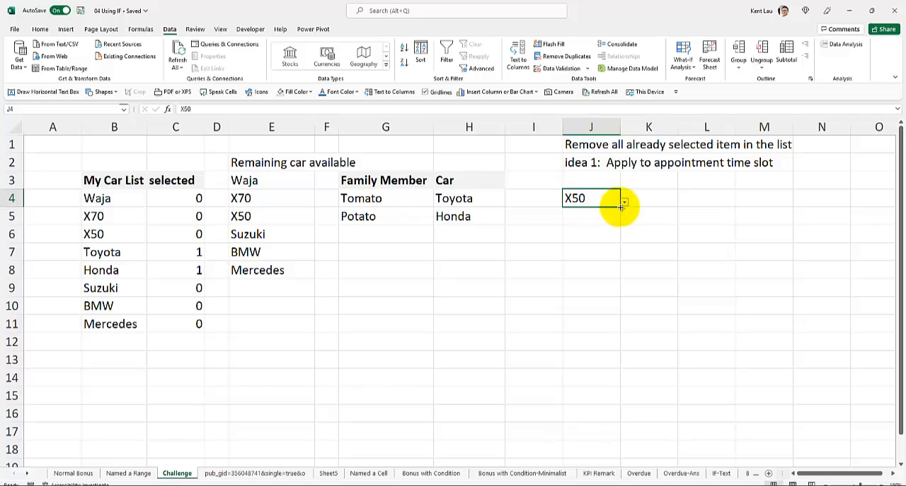
- Extend the J4 dropdown down to J10 and clear the filled values from J5:J10
{"action": "left_click_drag", "start_coordinate": [620, 207], "coordinate": [618, 311]}
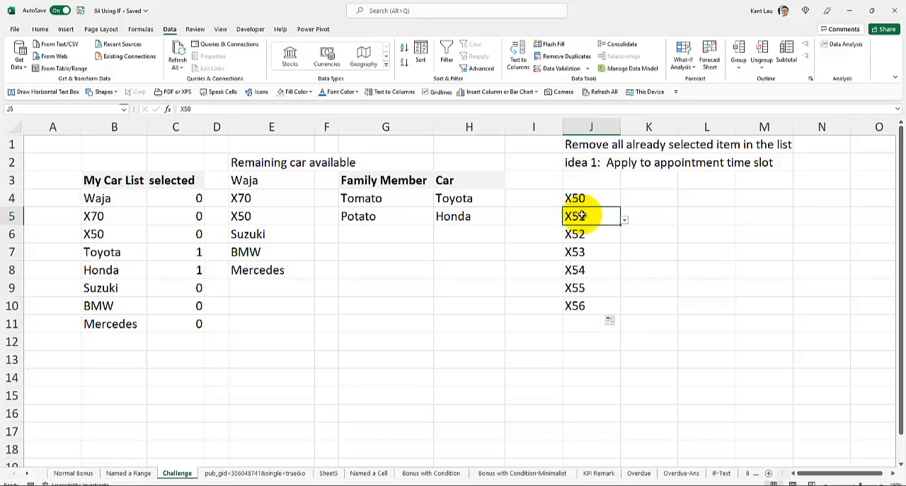
{"action": "left_click_drag", "start_coordinate": [581, 216], "coordinate": [576, 304]}
{"action": "key", "text": "Delete"}
{"action": "left_click", "coordinate": [595, 223]}
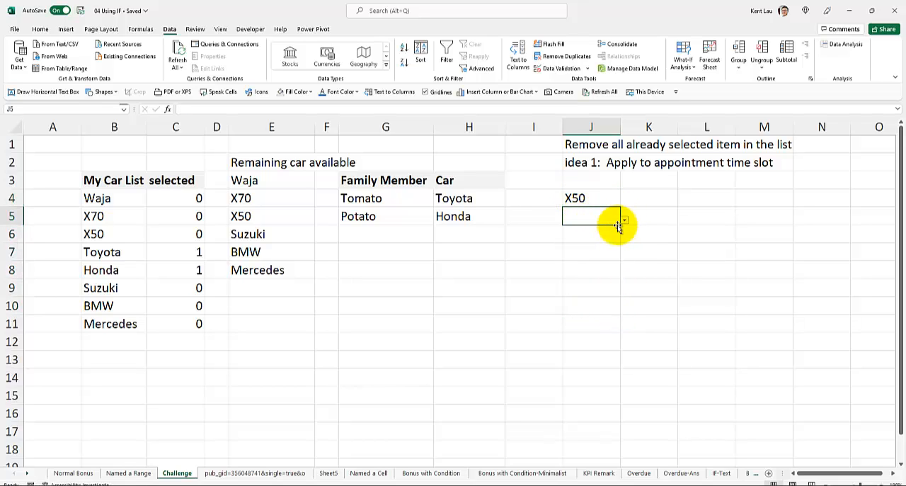
- Choose X70 from the dropdown in J5
{"action": "left_click", "coordinate": [625, 221]}
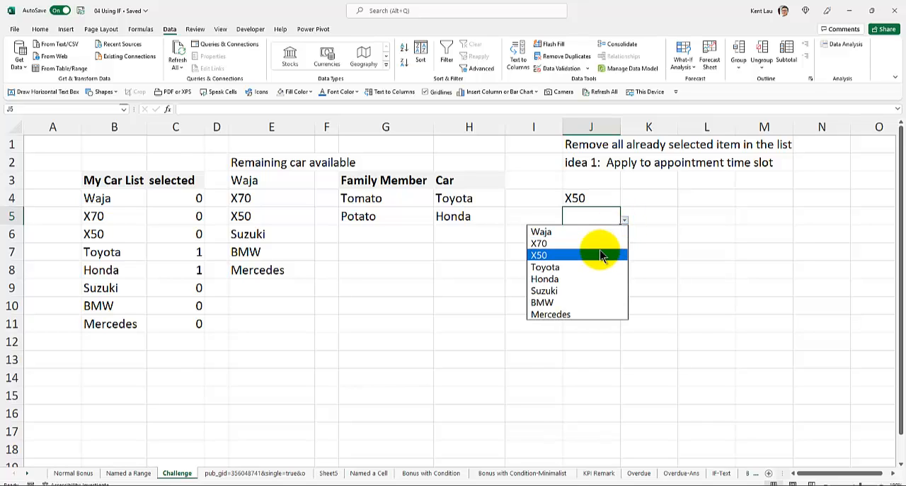
{"action": "left_click", "coordinate": [599, 245]}
{"action": "left_click", "coordinate": [597, 235]}
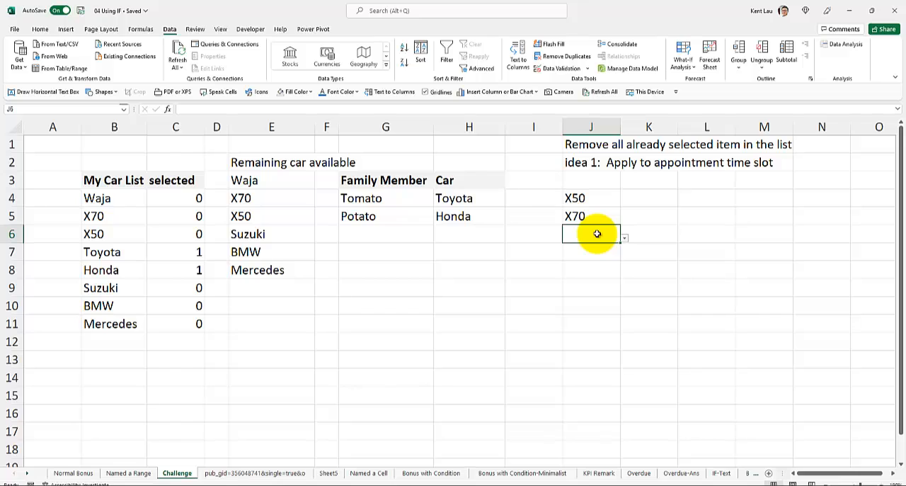
- Change the car selected in J4's dropdown to Waja
{"action": "left_click", "coordinate": [577, 197]}
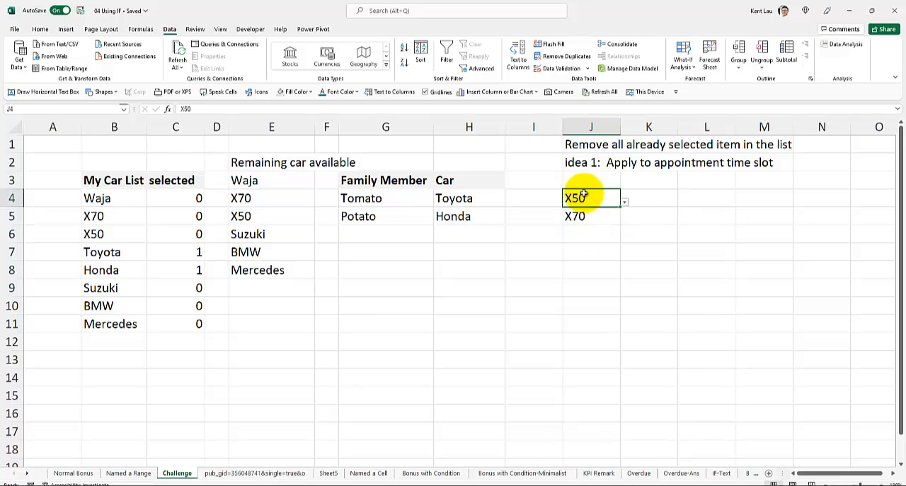
{"action": "left_click_drag", "start_coordinate": [97, 198], "coordinate": [97, 323]}
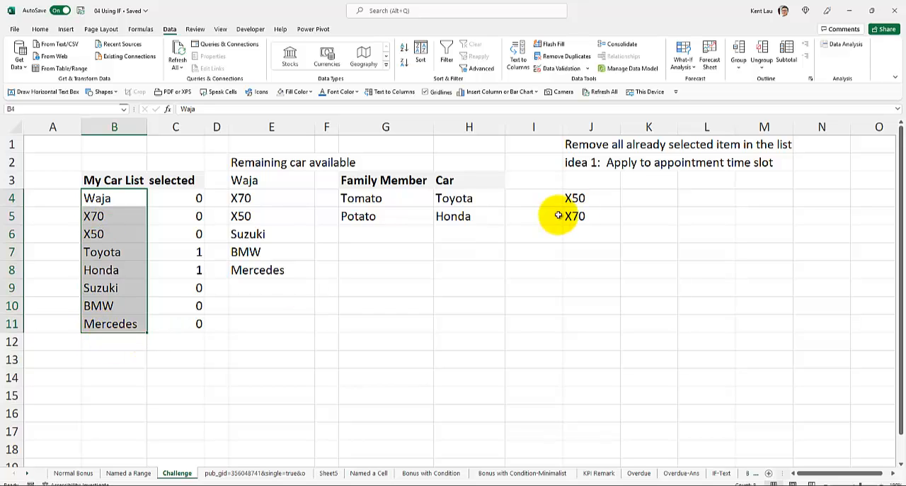
{"action": "left_click", "coordinate": [600, 201]}
{"action": "left_click", "coordinate": [626, 203]}
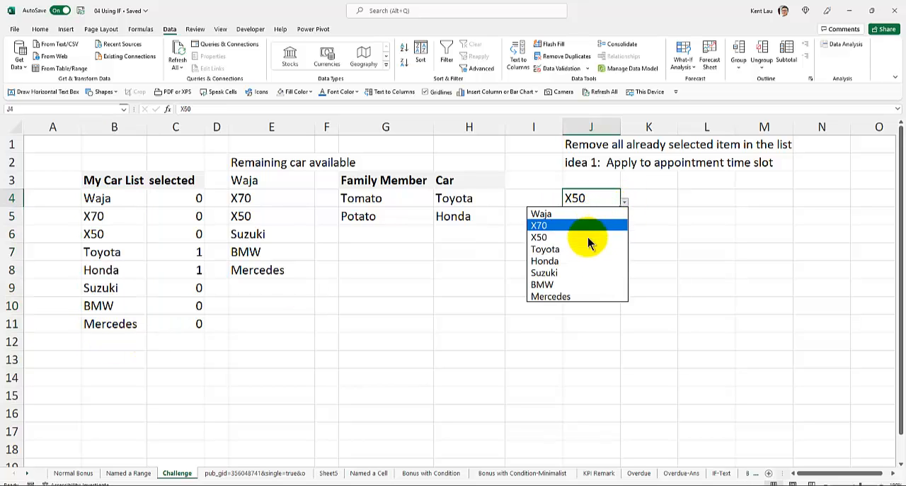
{"action": "left_click", "coordinate": [585, 214]}
- Check which cars the dropdown in J5 offers, without changing the selection
{"action": "left_click", "coordinate": [602, 217]}
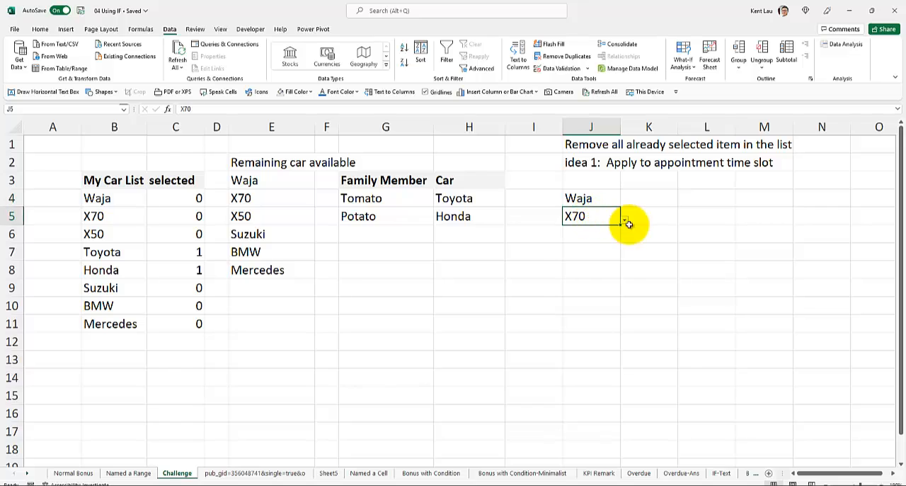
{"action": "left_click", "coordinate": [625, 220]}
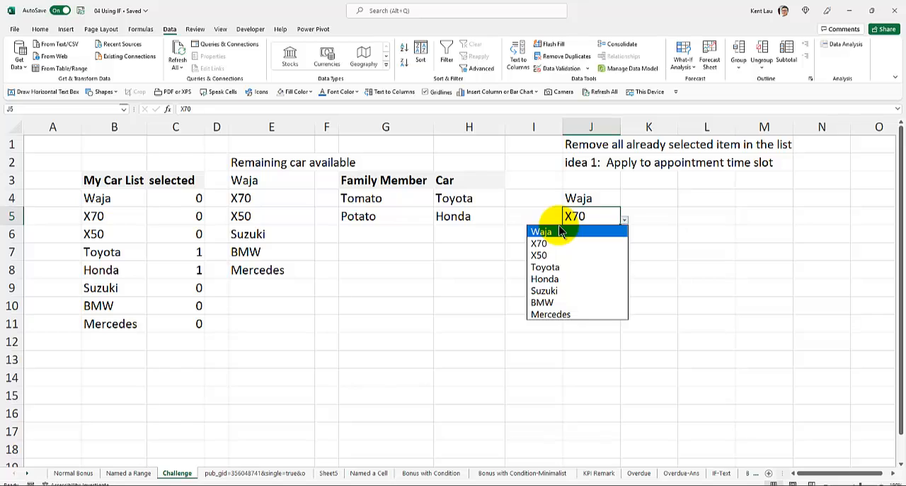
{"action": "key", "text": "Escape"}
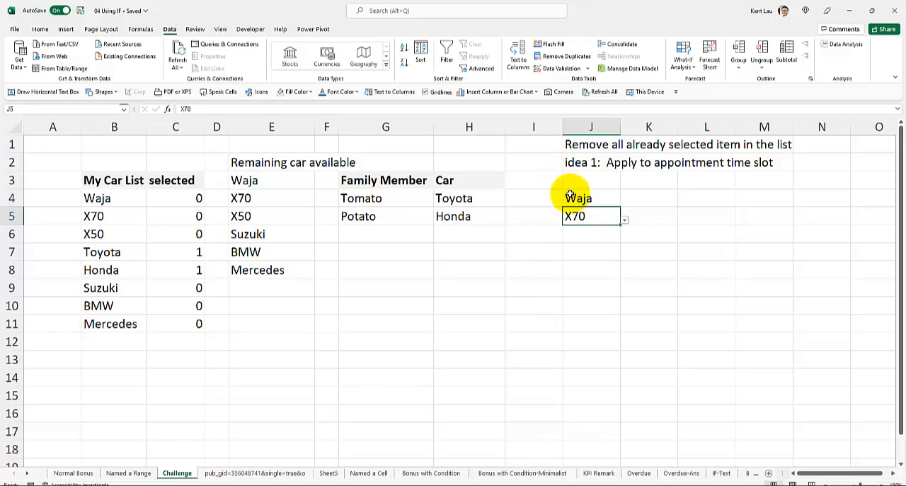
{"action": "left_click", "coordinate": [573, 184]}
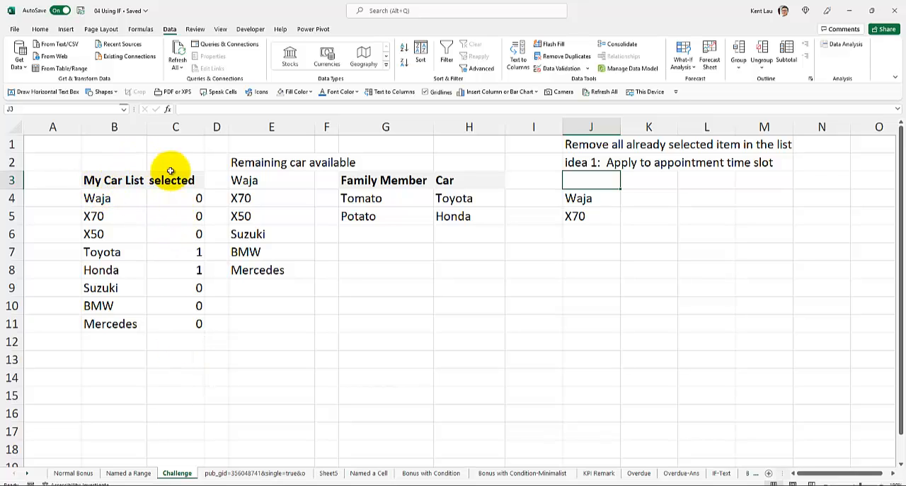
- Inspect the COUNTIF formula in C4 and the ranges it refers to
{"action": "left_click", "coordinate": [170, 200]}
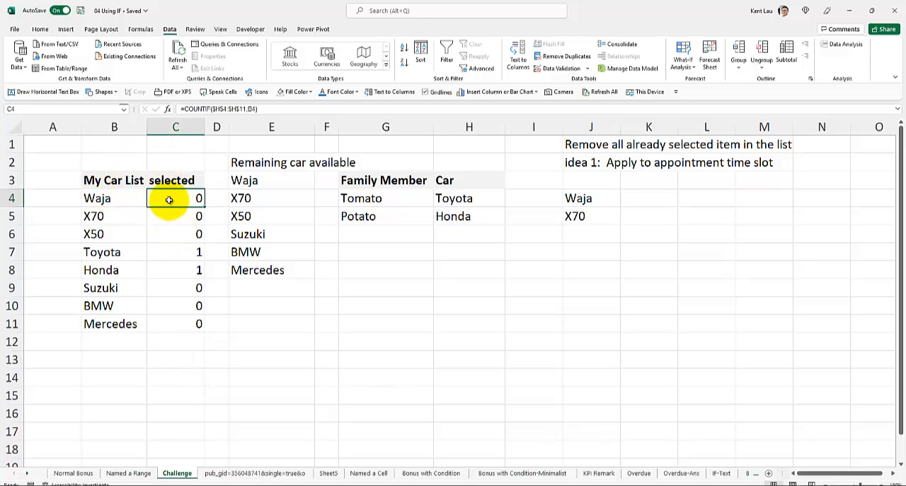
{"action": "double_click", "coordinate": [168, 201]}
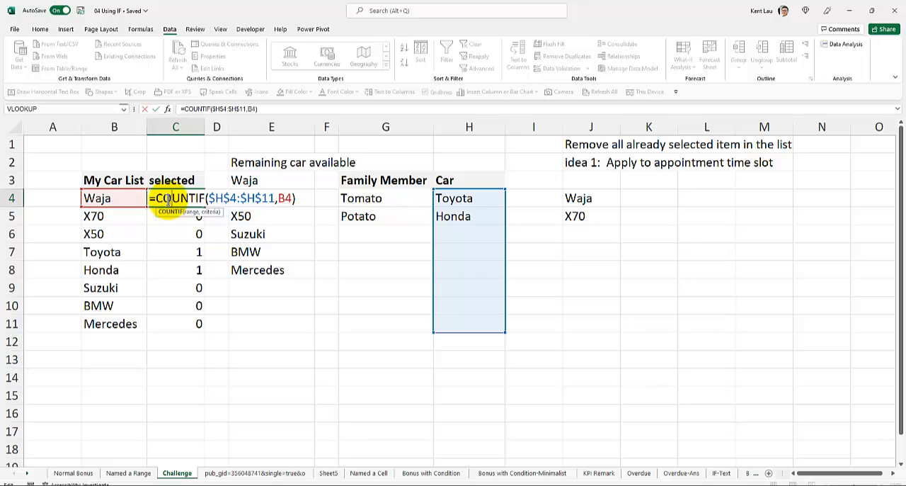
{"action": "key", "text": "Return"}
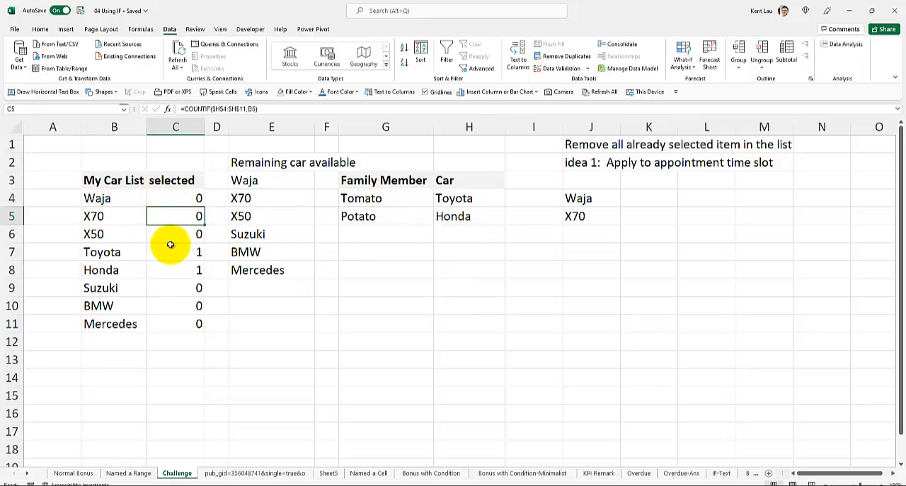
{"action": "left_click", "coordinate": [570, 201]}
{"action": "left_click_drag", "start_coordinate": [573, 213], "coordinate": [574, 215]}
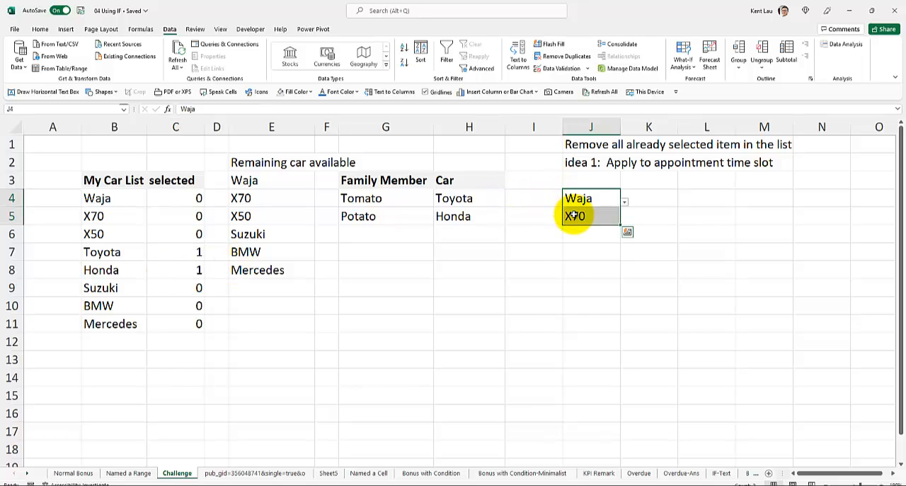
{"action": "left_click", "coordinate": [542, 248]}
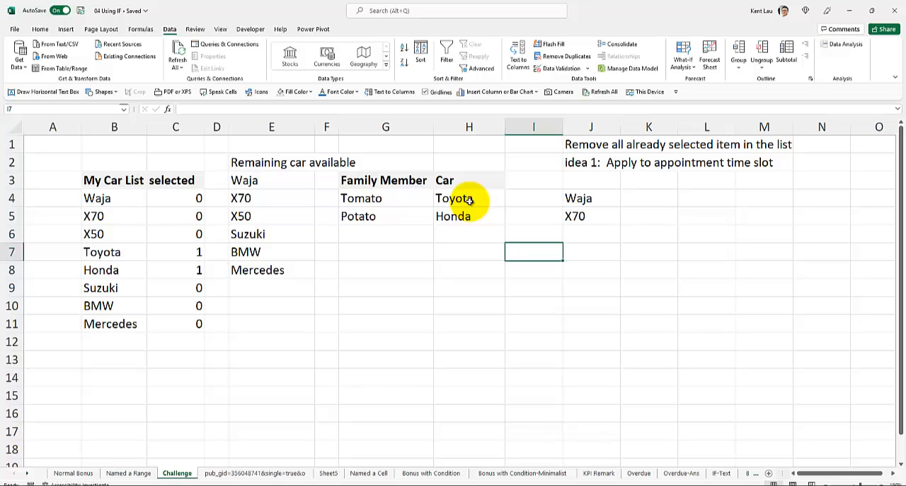
- Switch to the PowerPoint Excel formulas guide, review slides 18 to 20 on tables, UNIQUE and FILTER, and return to the 04 Using IF workbook
{"action": "mouse_move", "coordinate": [290, 482]}
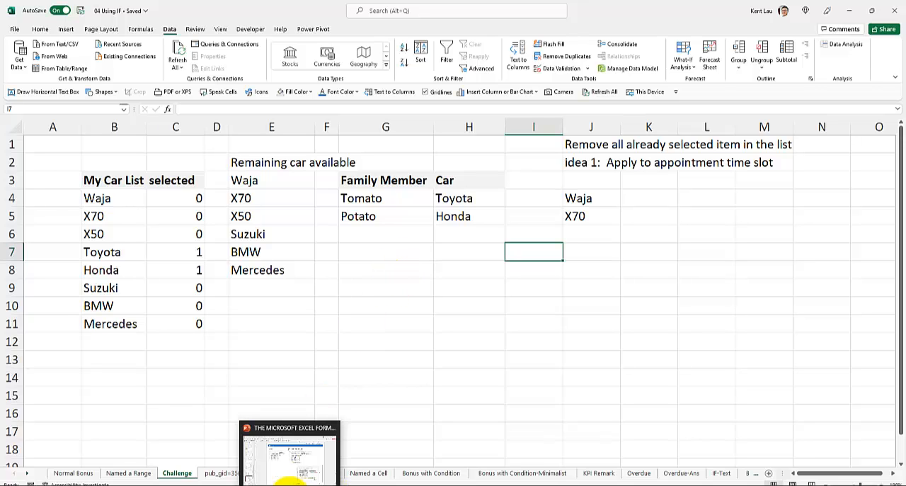
{"action": "left_click", "coordinate": [292, 450]}
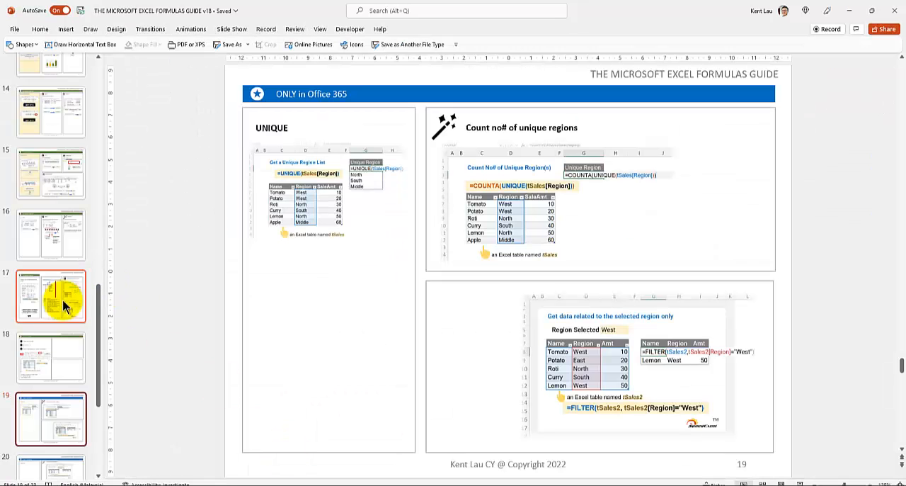
{"action": "left_click", "coordinate": [48, 353]}
{"action": "scroll", "coordinate": [48, 354], "scroll_direction": "down", "scroll_amount": 2}
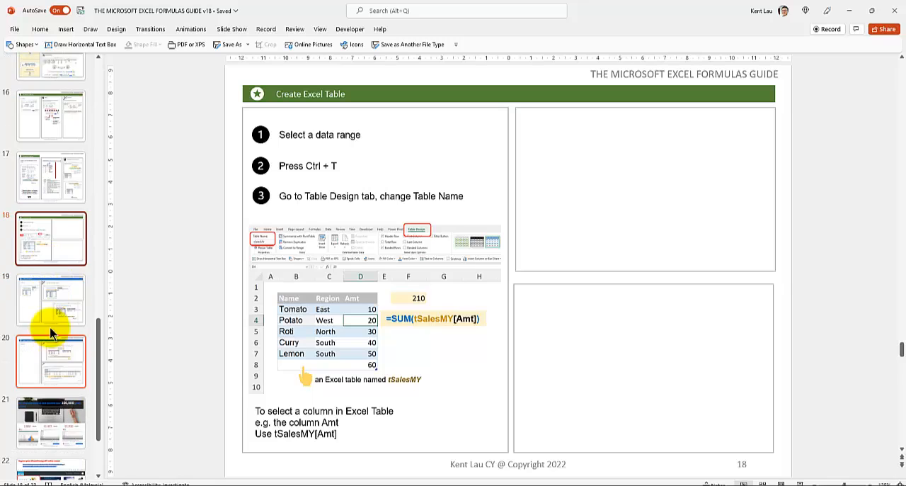
{"action": "left_click", "coordinate": [51, 296]}
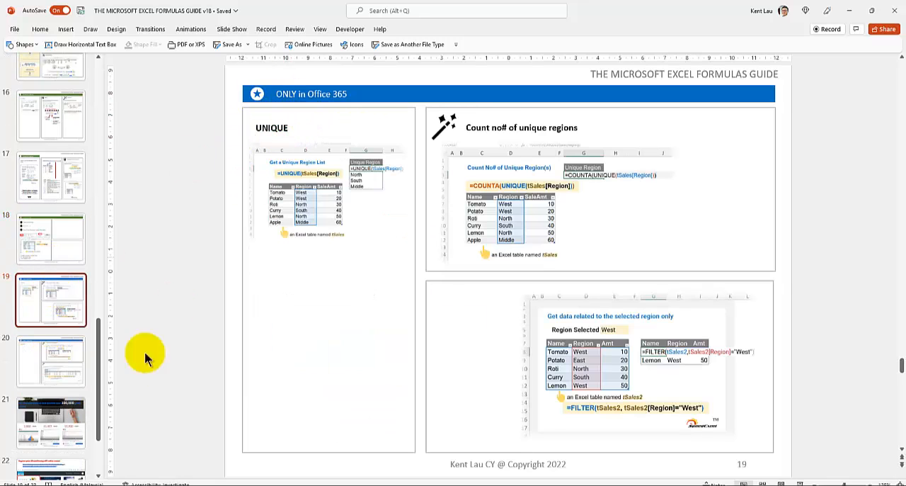
{"action": "left_click", "coordinate": [71, 365]}
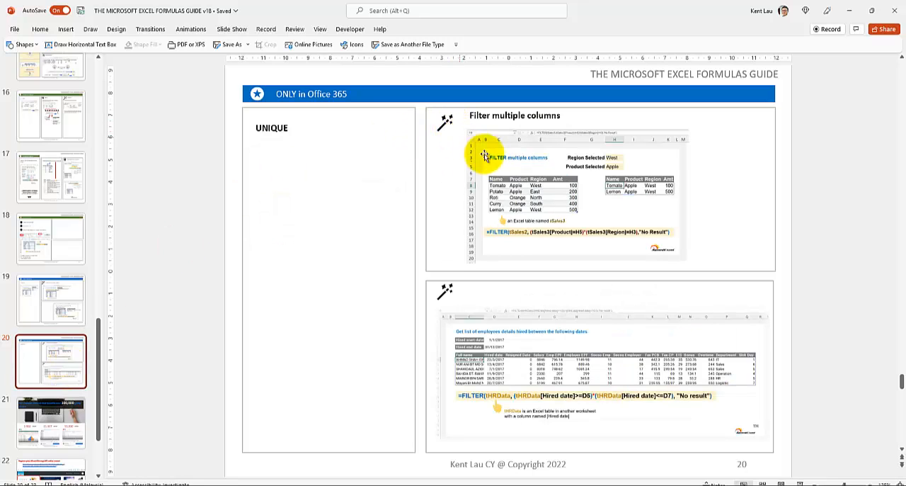
{"action": "left_click", "coordinate": [55, 300]}
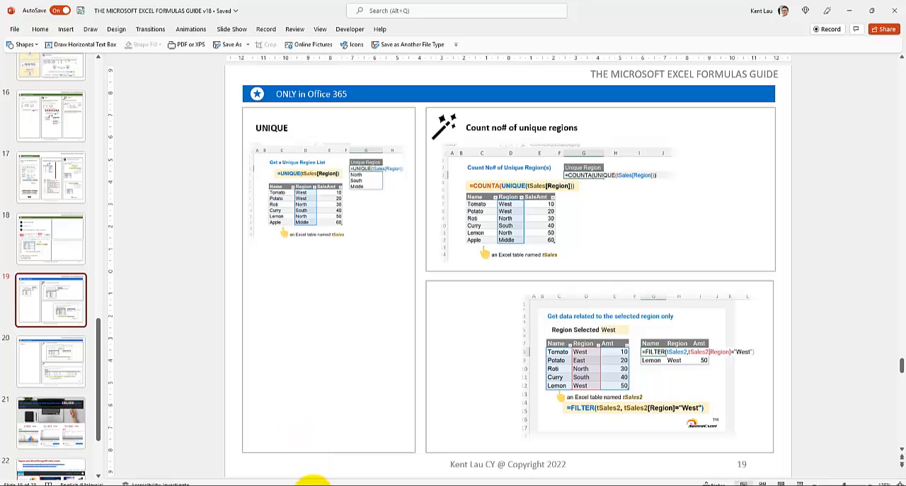
{"action": "left_click", "coordinate": [313, 482]}
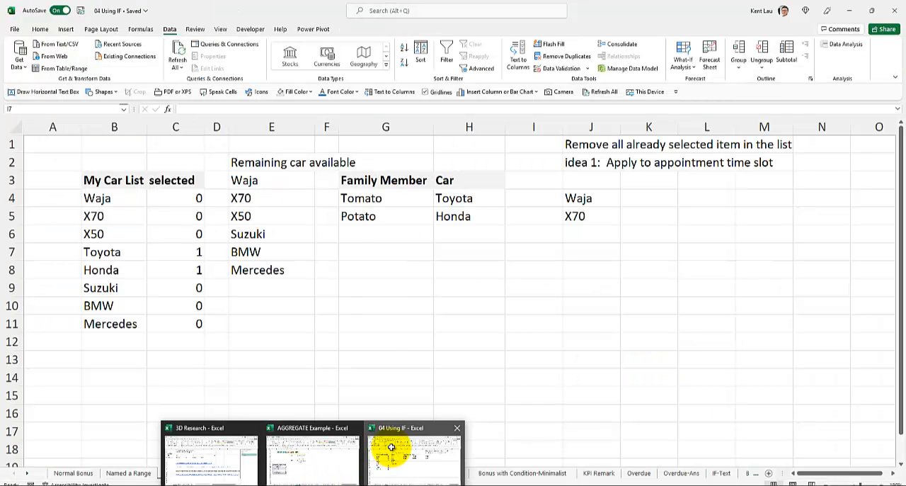
{"action": "left_click", "coordinate": [386, 453]}
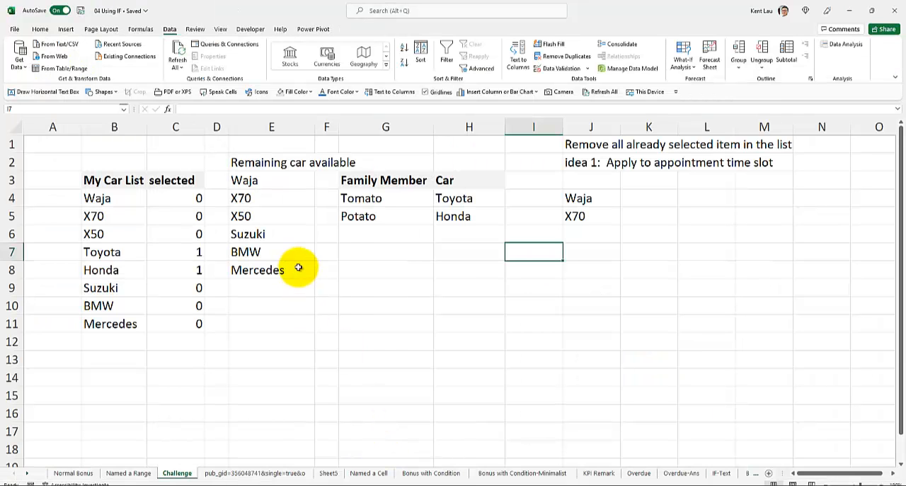
- Clear the cars assigned to Potato and Tomato in H5 and H4
{"action": "left_click", "coordinate": [479, 199]}
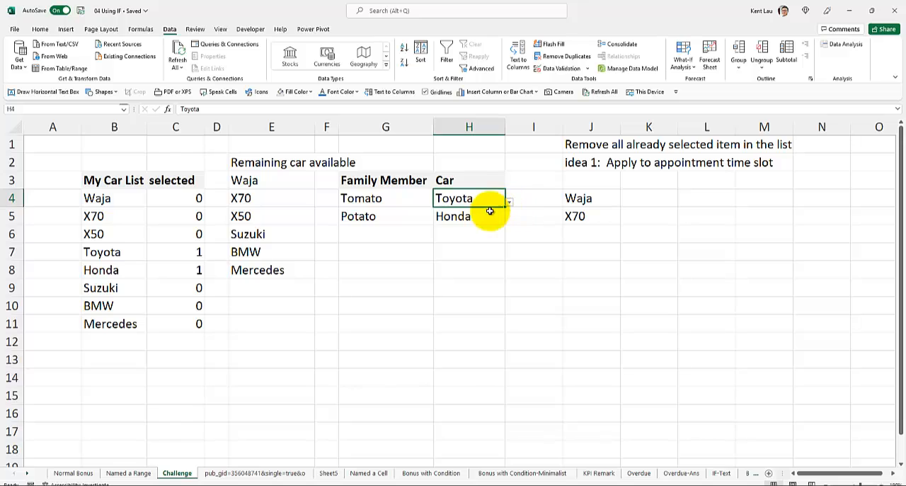
{"action": "left_click", "coordinate": [487, 213]}
{"action": "key", "text": "Delete"}
{"action": "left_click", "coordinate": [448, 253]}
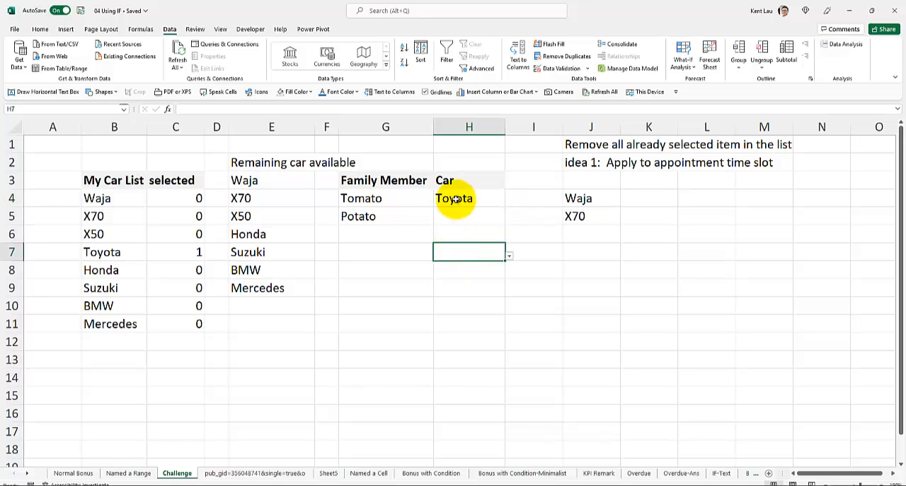
{"action": "left_click", "coordinate": [456, 199]}
{"action": "key", "text": "Delete"}
{"action": "left_click", "coordinate": [440, 248]}
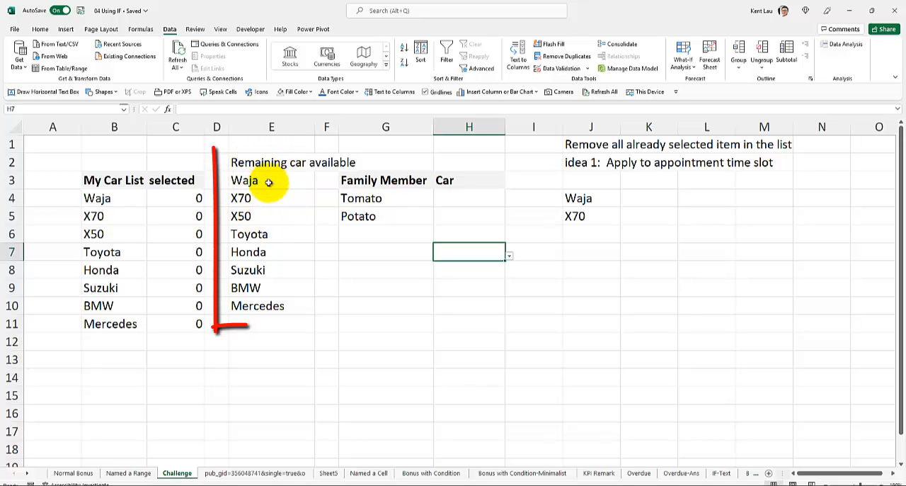
- Assign Waja to Tomato in cell H4 from its list of available cars
{"action": "left_click", "coordinate": [469, 197]}
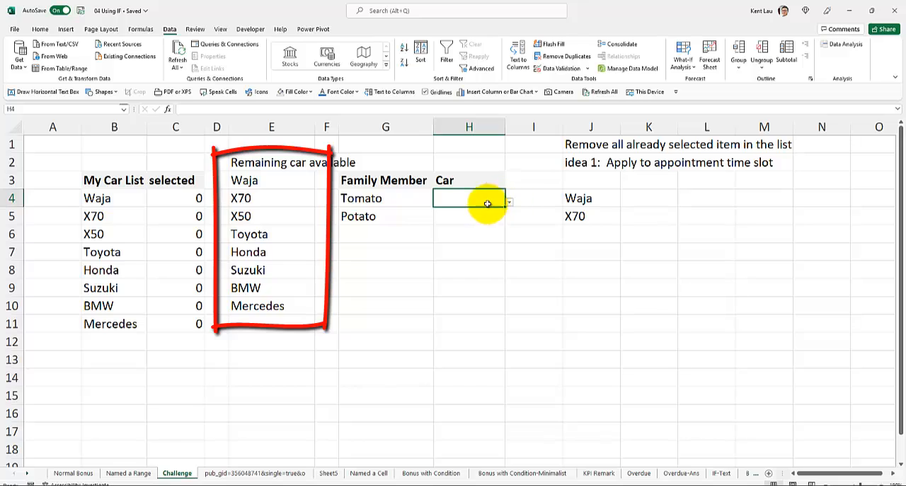
{"action": "left_click", "coordinate": [378, 199]}
{"action": "left_click", "coordinate": [487, 199]}
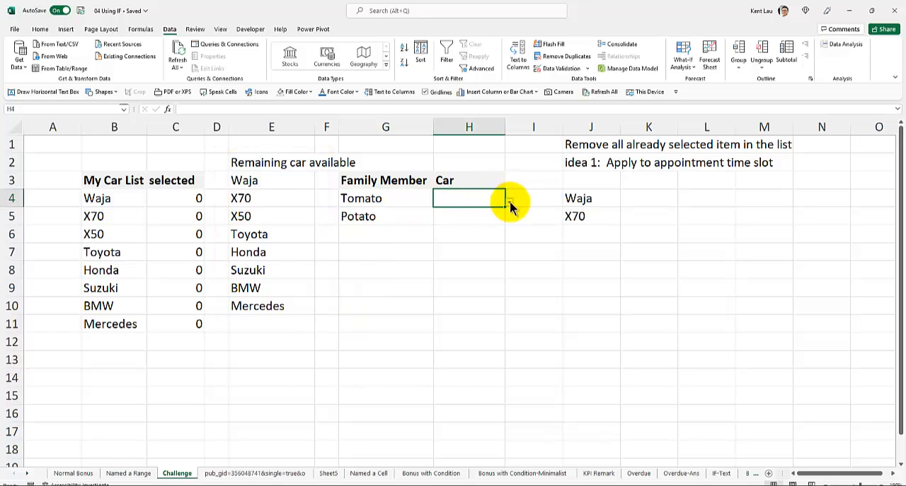
{"action": "left_click", "coordinate": [509, 203]}
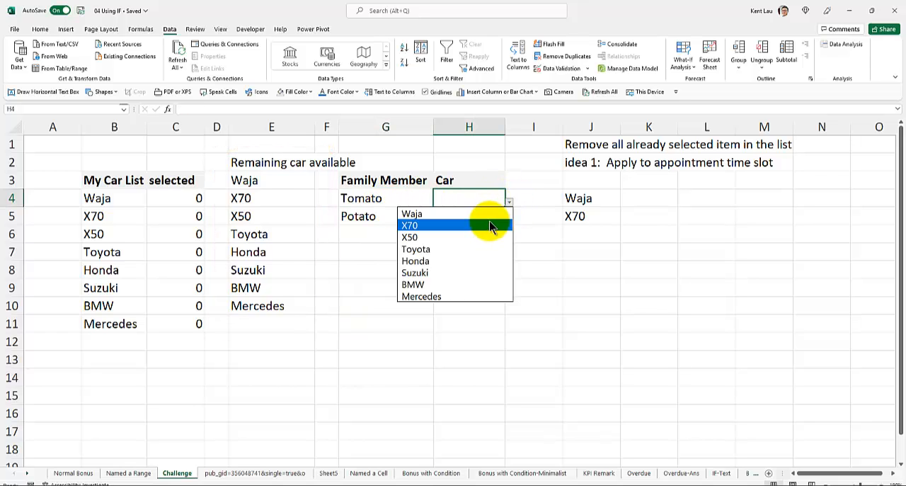
{"action": "left_click", "coordinate": [486, 216]}
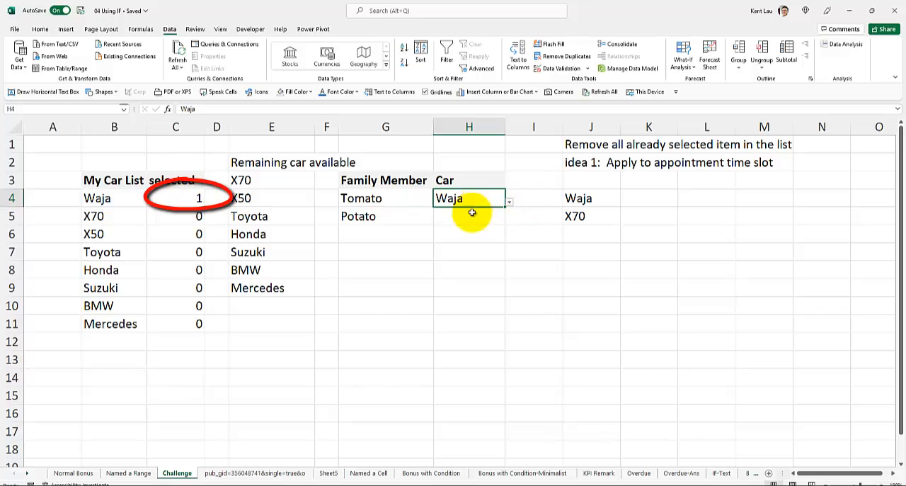
- Assign BMW to Potato in cell H5 from its list of remaining cars
{"action": "left_click", "coordinate": [497, 218]}
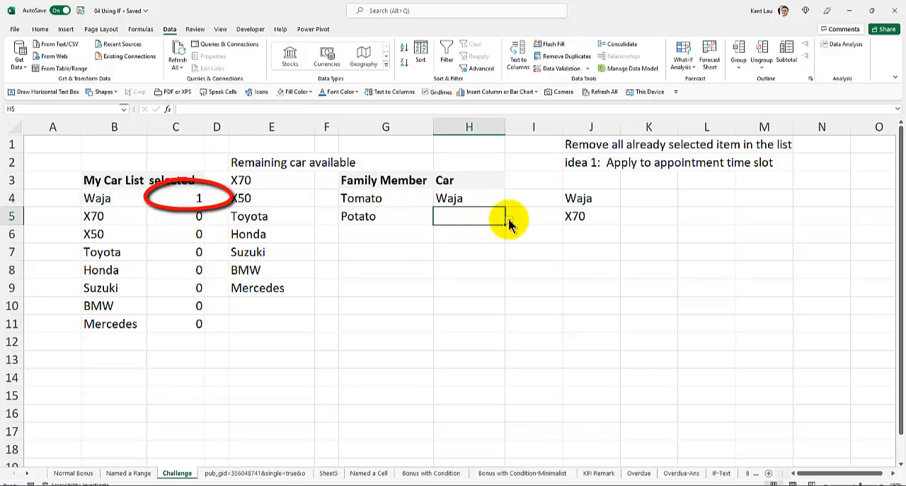
{"action": "left_click", "coordinate": [509, 222]}
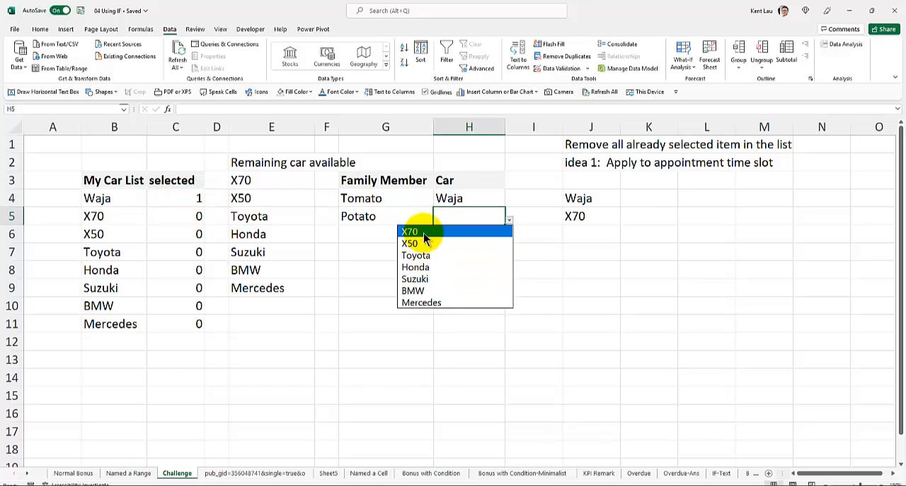
{"action": "left_click", "coordinate": [430, 292]}
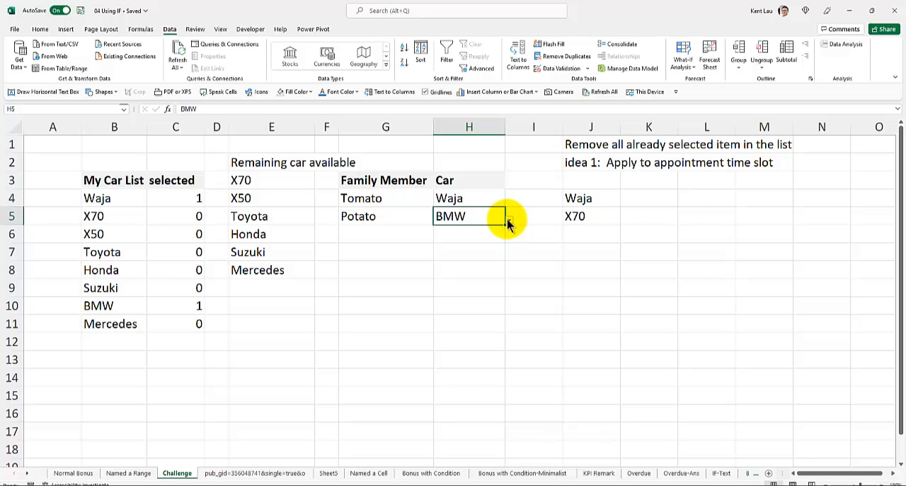
- Check which cars the dropdowns in H4 and H5 still offer, without changing either selection
{"action": "left_click", "coordinate": [449, 198]}
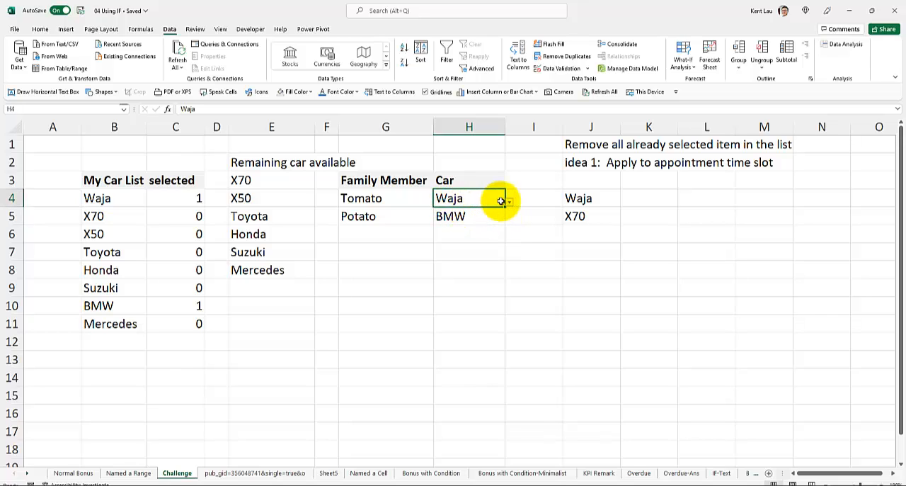
{"action": "left_click", "coordinate": [510, 203]}
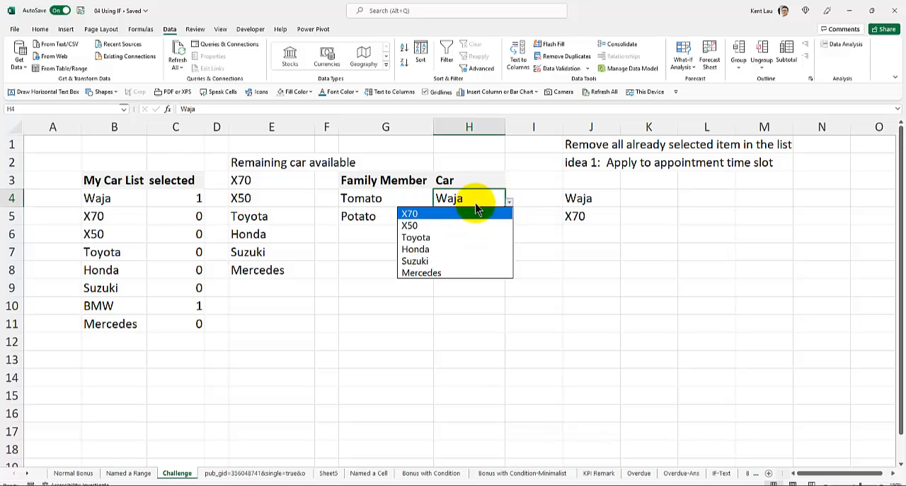
{"action": "left_click", "coordinate": [474, 199]}
{"action": "left_click", "coordinate": [480, 215]}
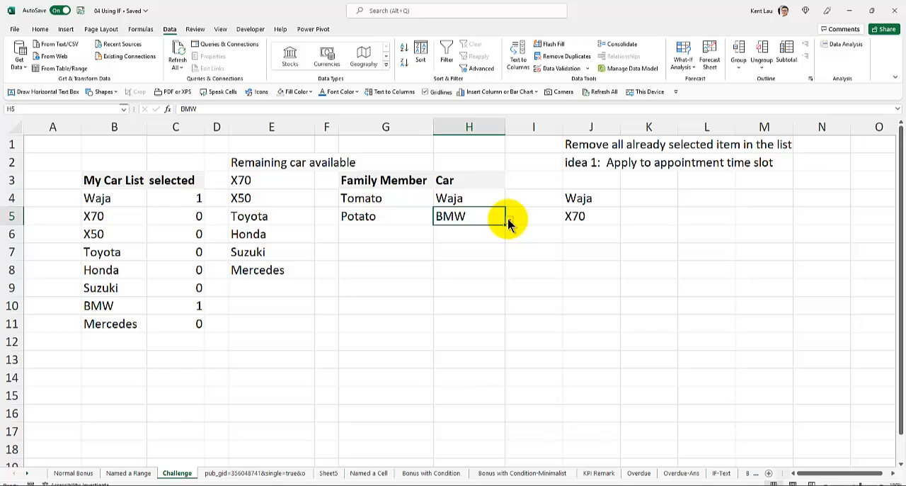
{"action": "left_click", "coordinate": [510, 222]}
{"action": "left_click", "coordinate": [511, 222]}
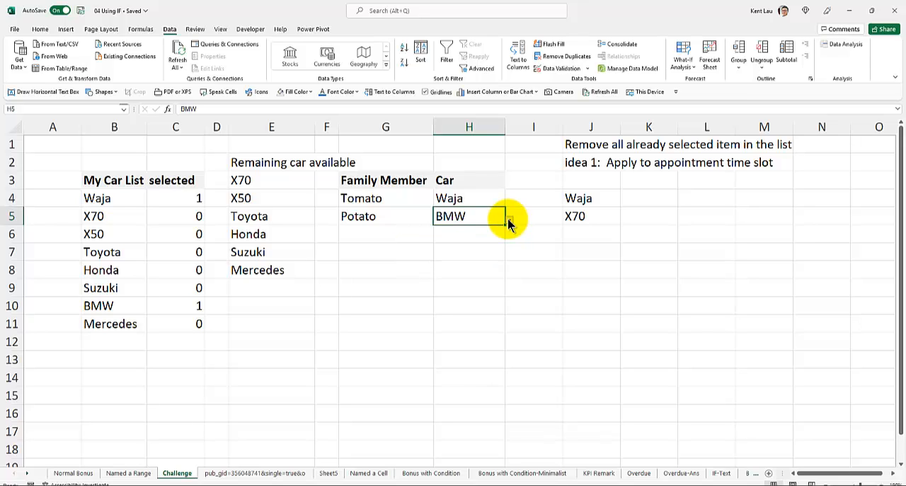